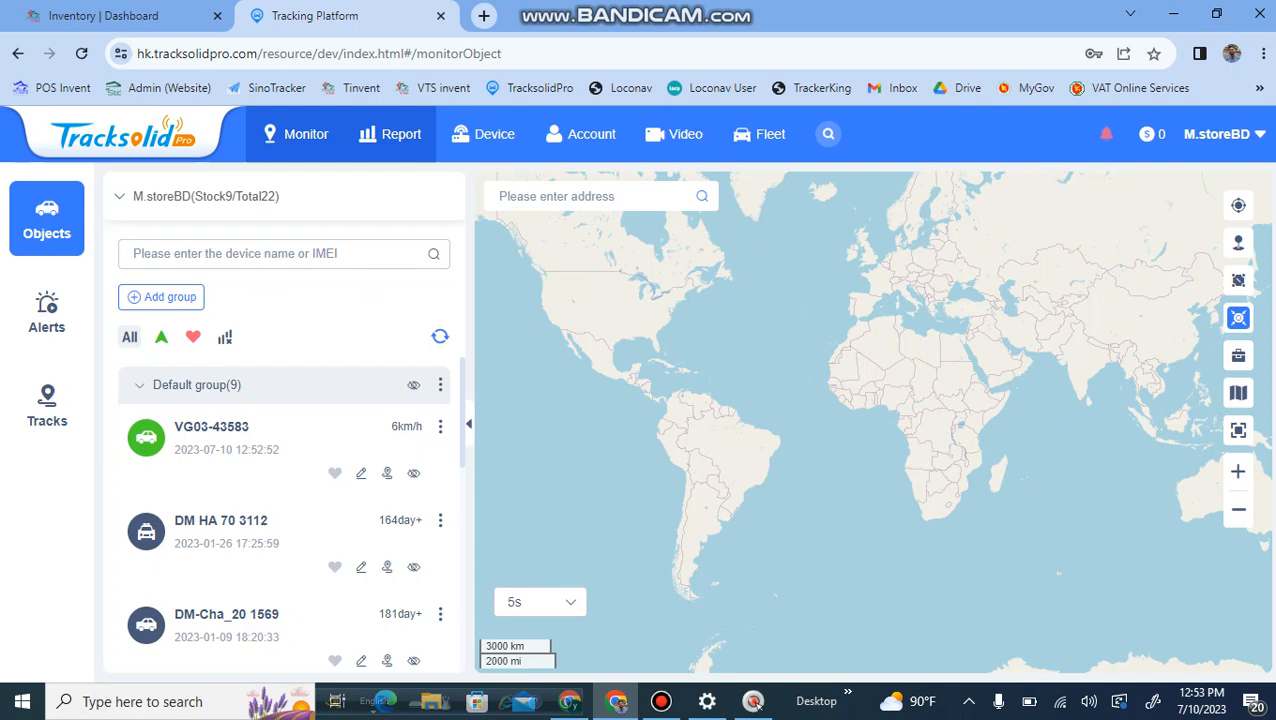
# - Open the Motion Overview report and set its time range to Today
pyautogui.click(395, 134)
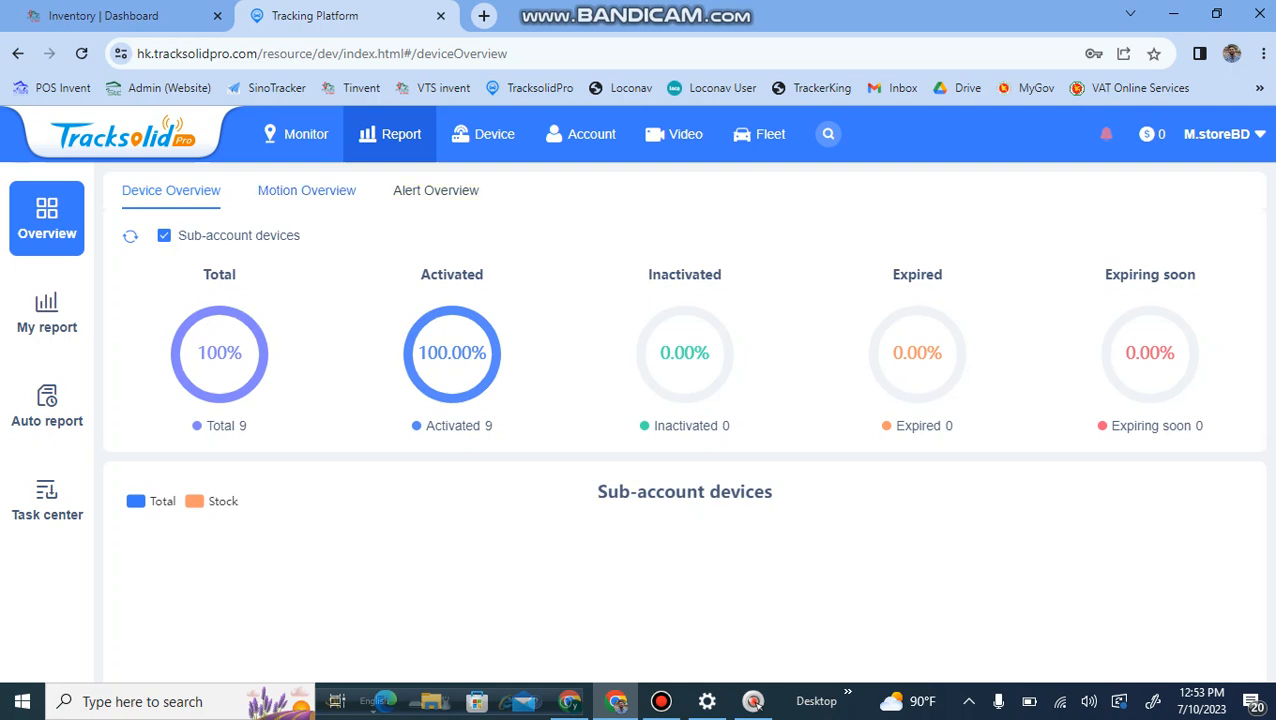
pyautogui.click(290, 192)
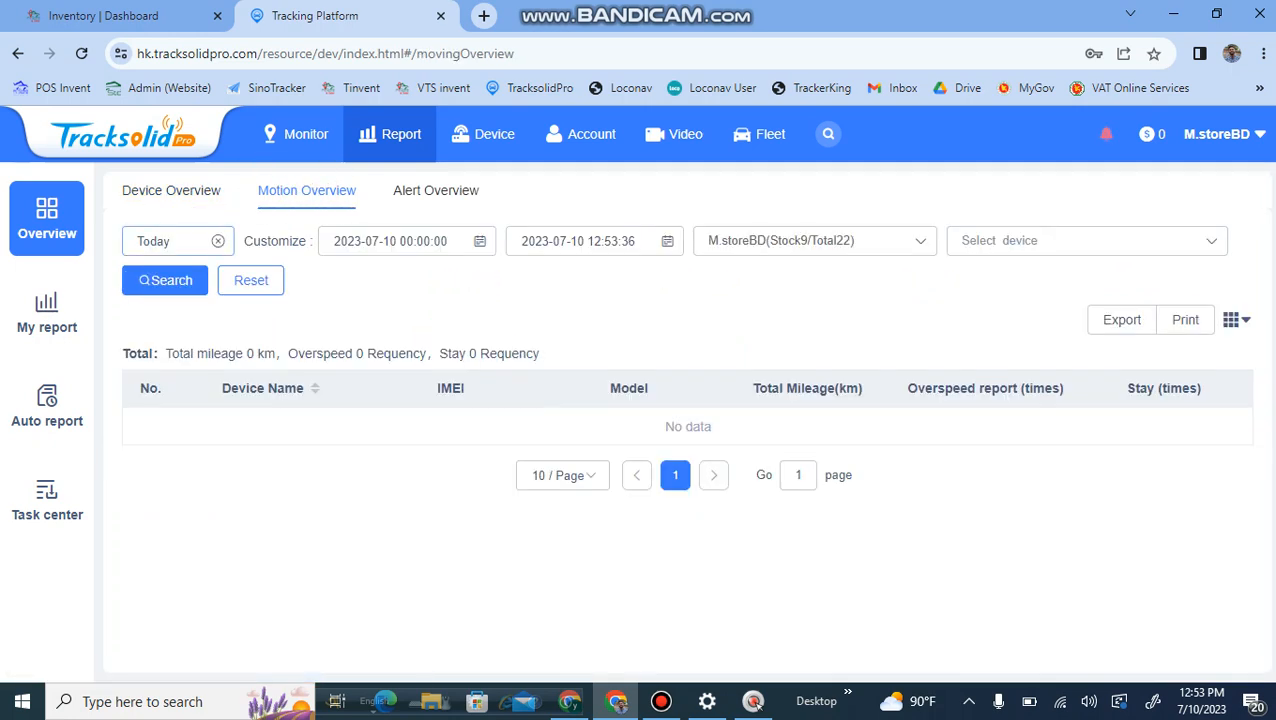
pyautogui.click(175, 241)
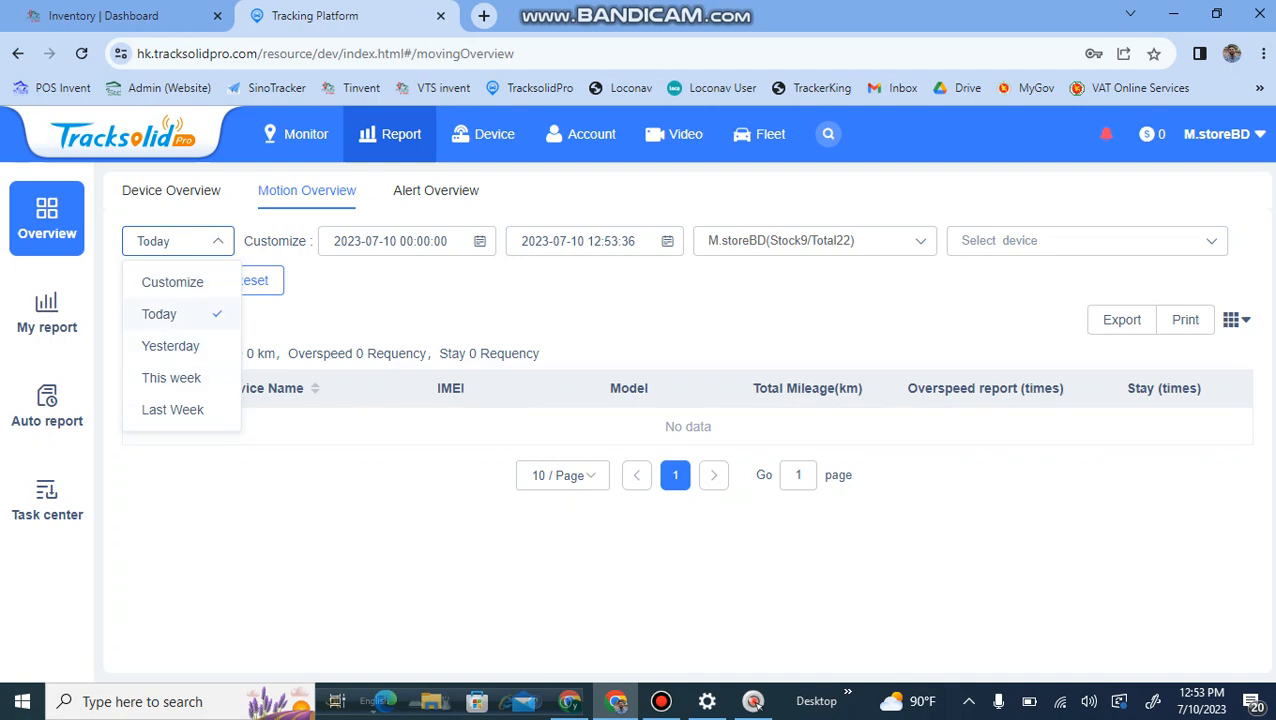
pyautogui.click(175, 314)
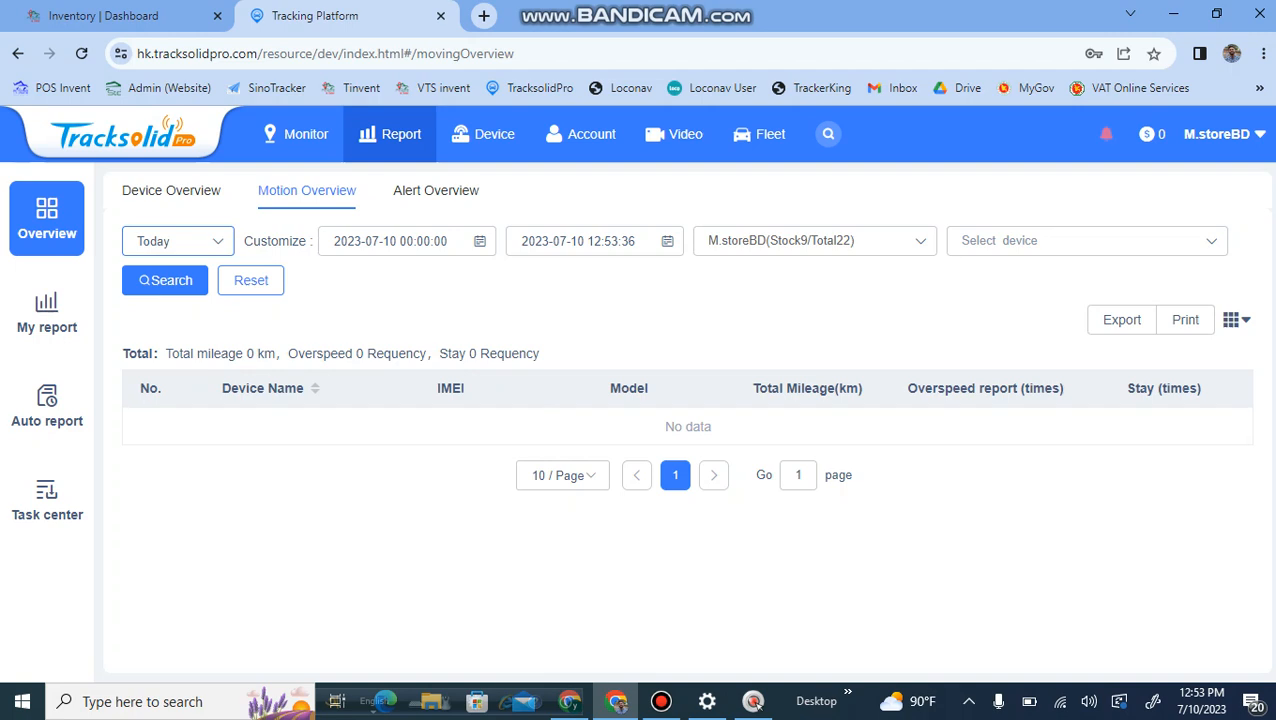
pyautogui.click(966, 240)
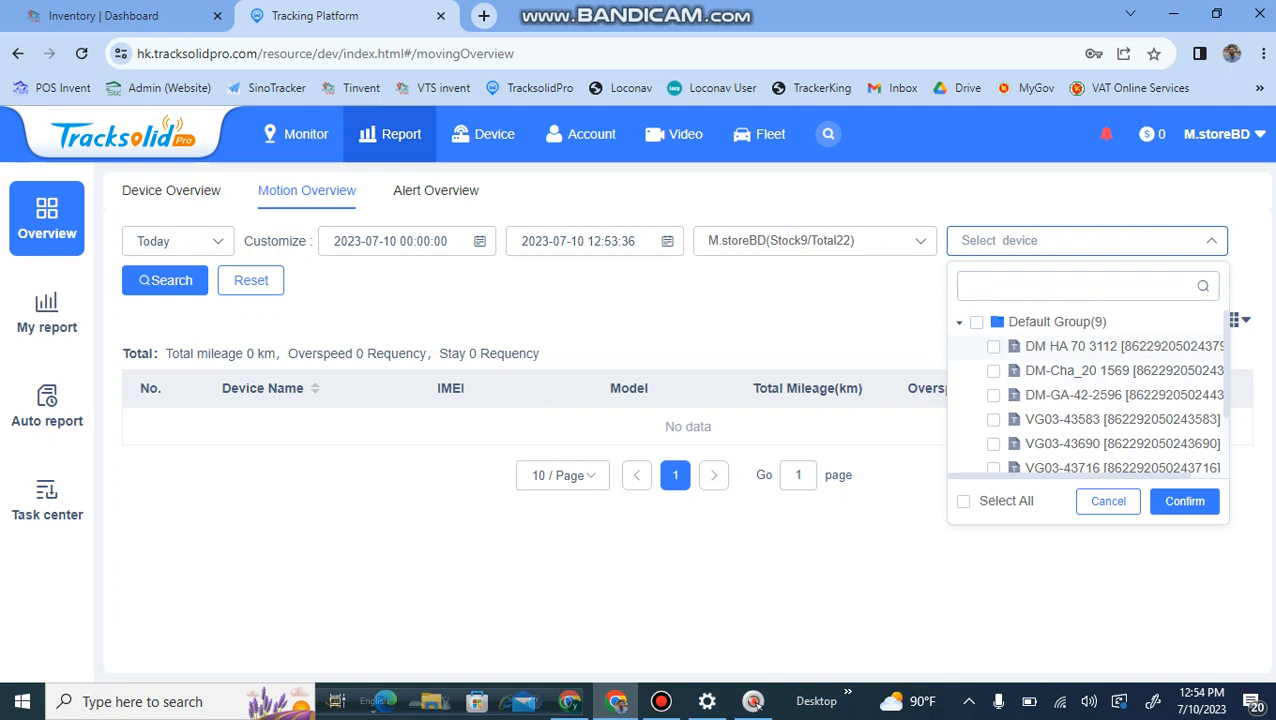
pyautogui.click(993, 346)
pyautogui.click(1184, 501)
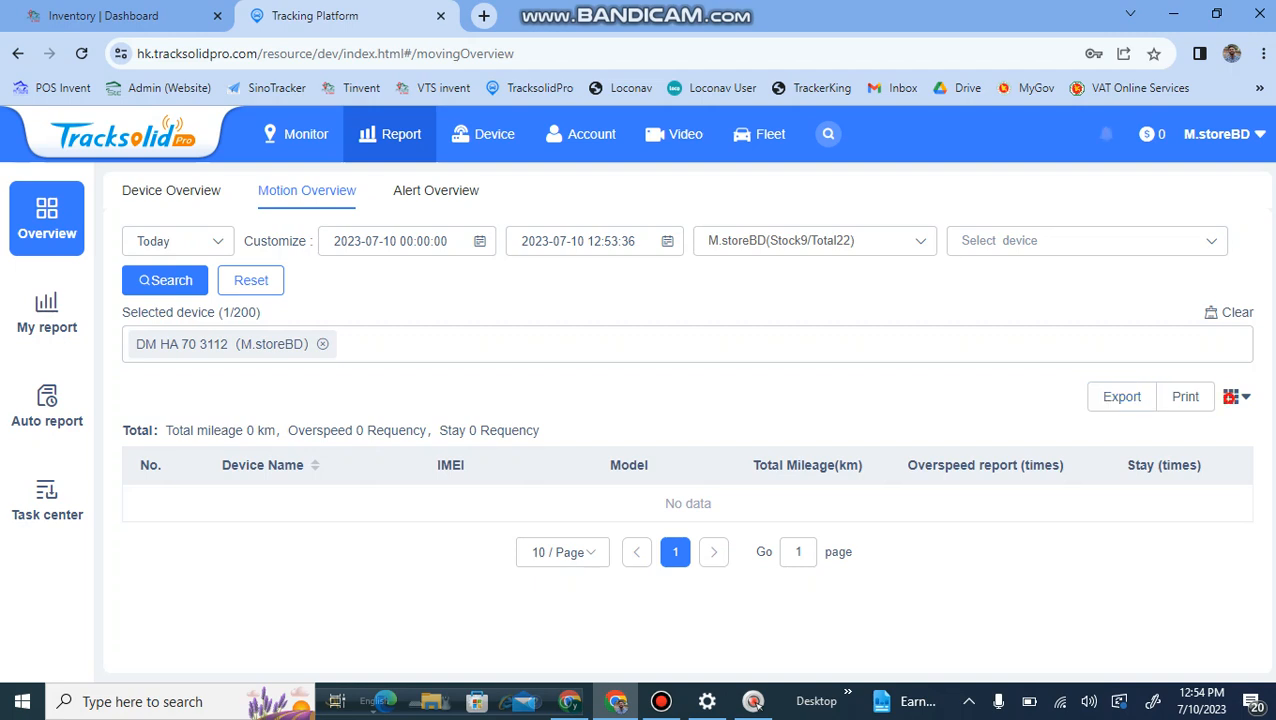
# - Review the optional report fields, export the Motion Overview report and open the Task center's export history
pyautogui.click(1237, 397)
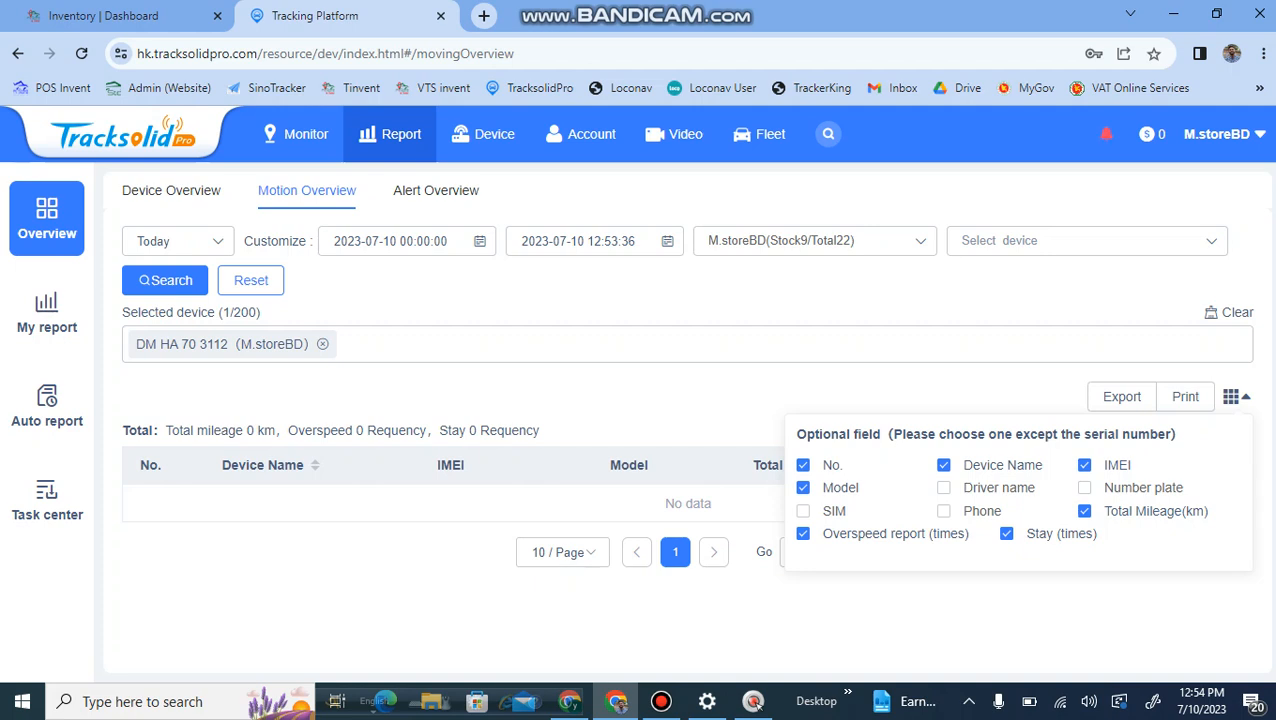
pyautogui.click(963, 386)
pyautogui.click(1121, 396)
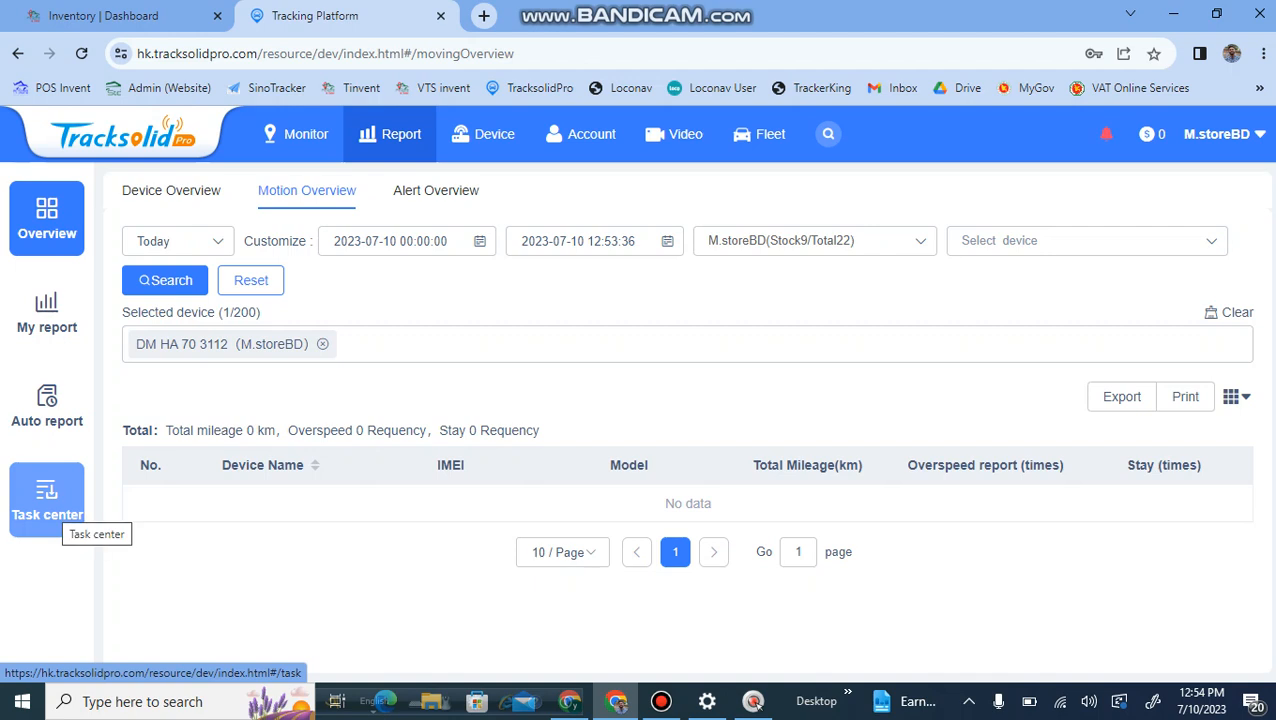
pyautogui.click(47, 500)
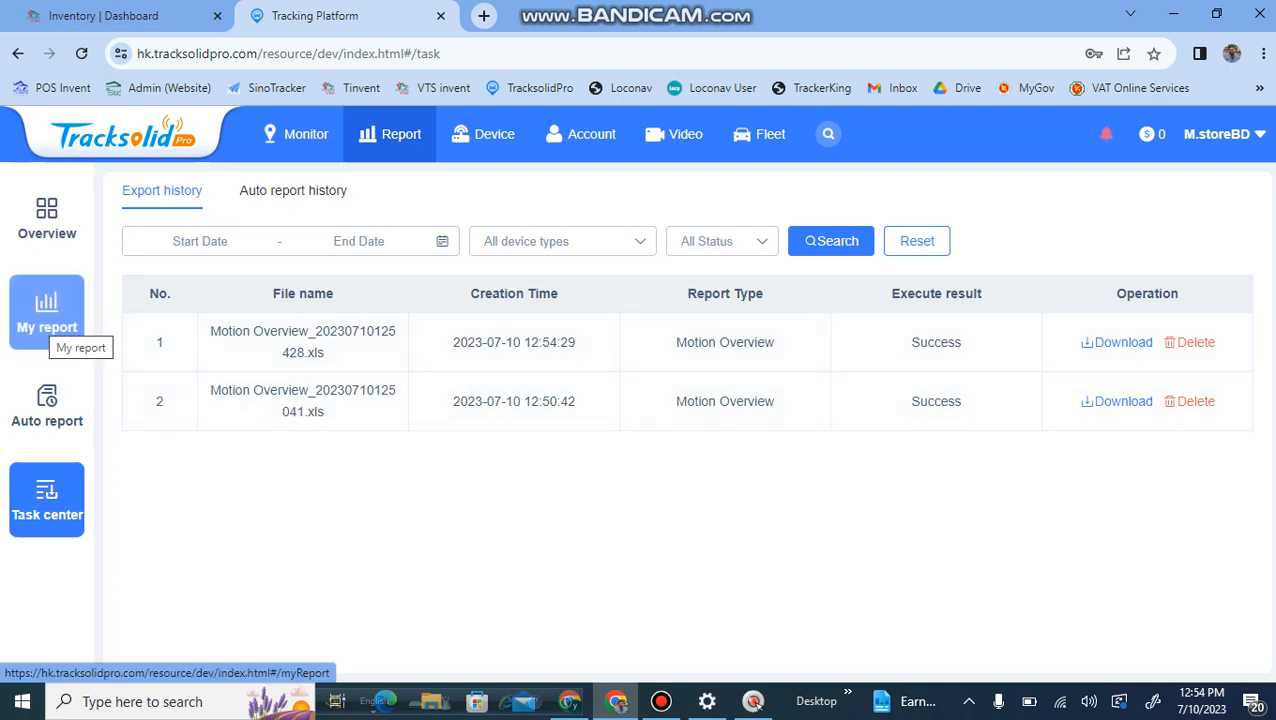
# - Add a custom report of type Daily activity / Mileage in My report and name it "ffhjf"
pyautogui.click(47, 310)
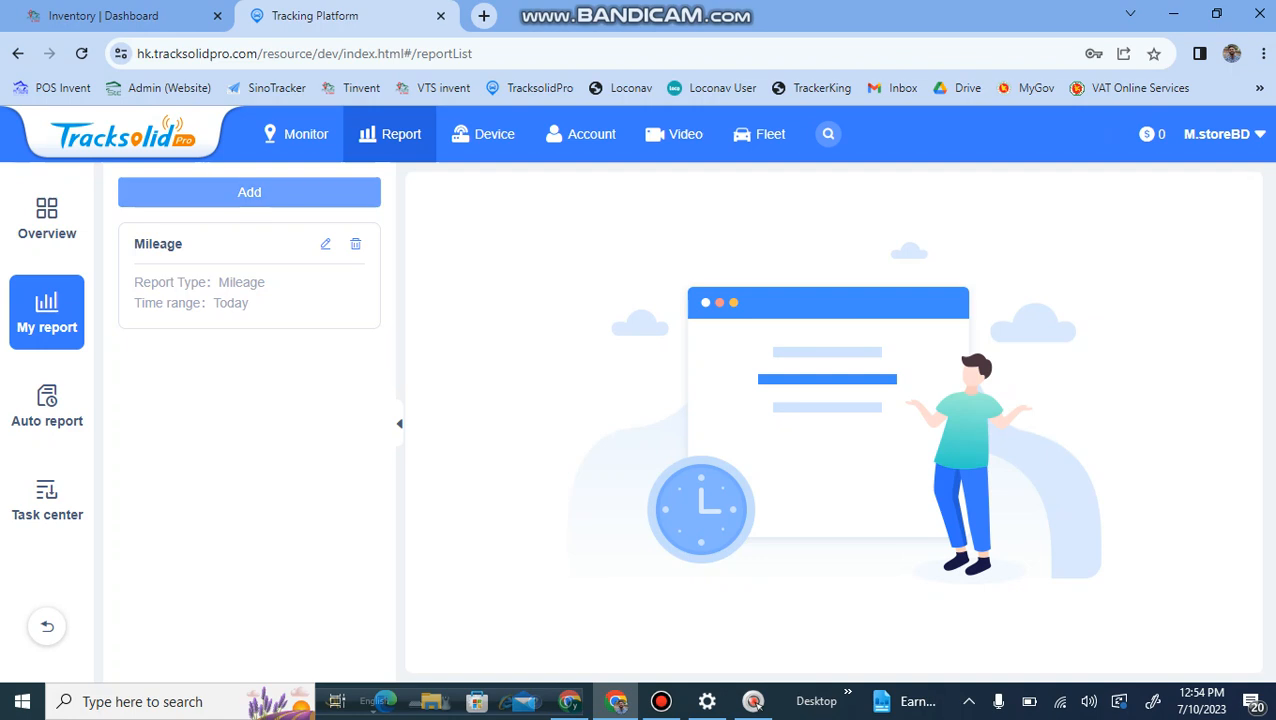
pyautogui.click(245, 195)
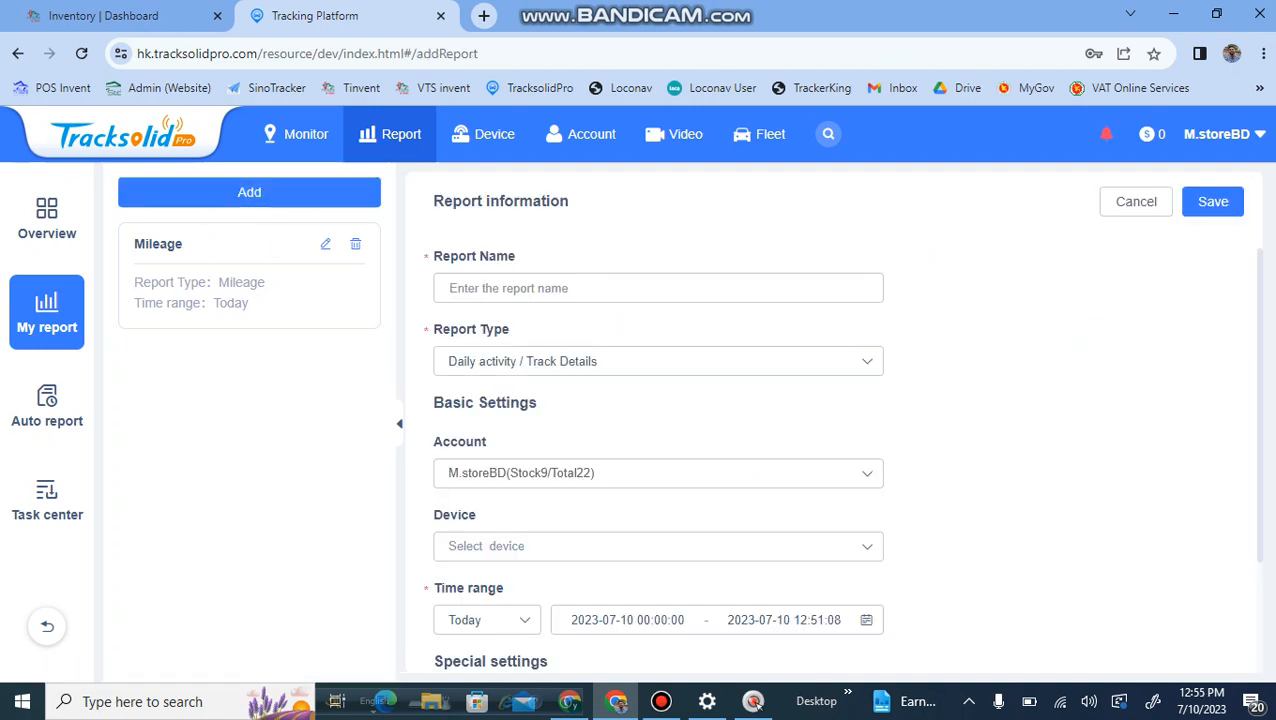
pyautogui.click(631, 361)
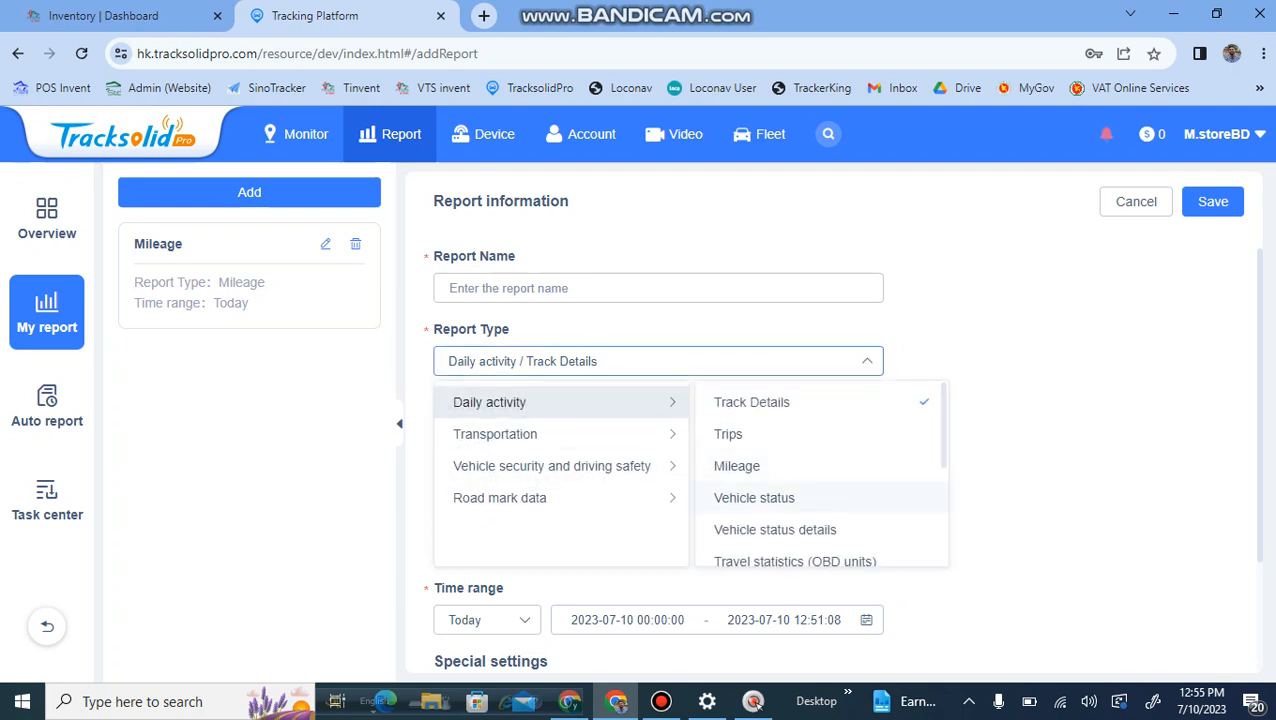
pyautogui.click(748, 466)
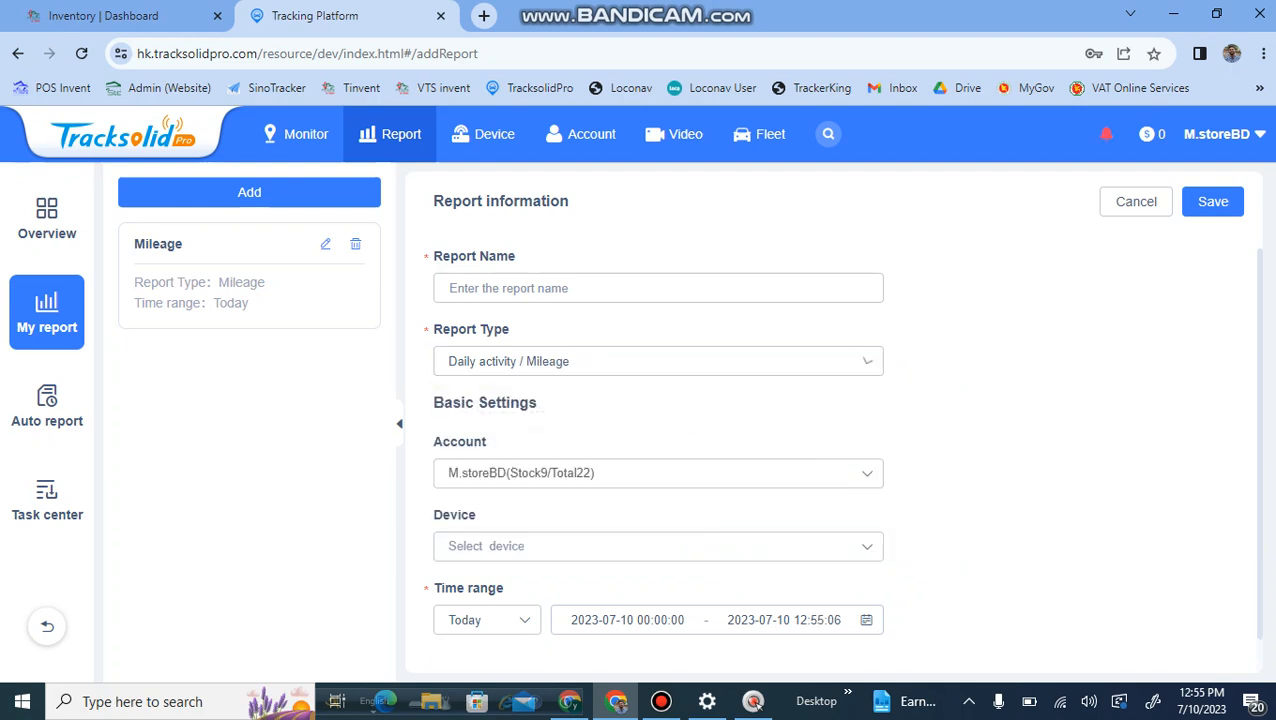
pyautogui.click(470, 280)
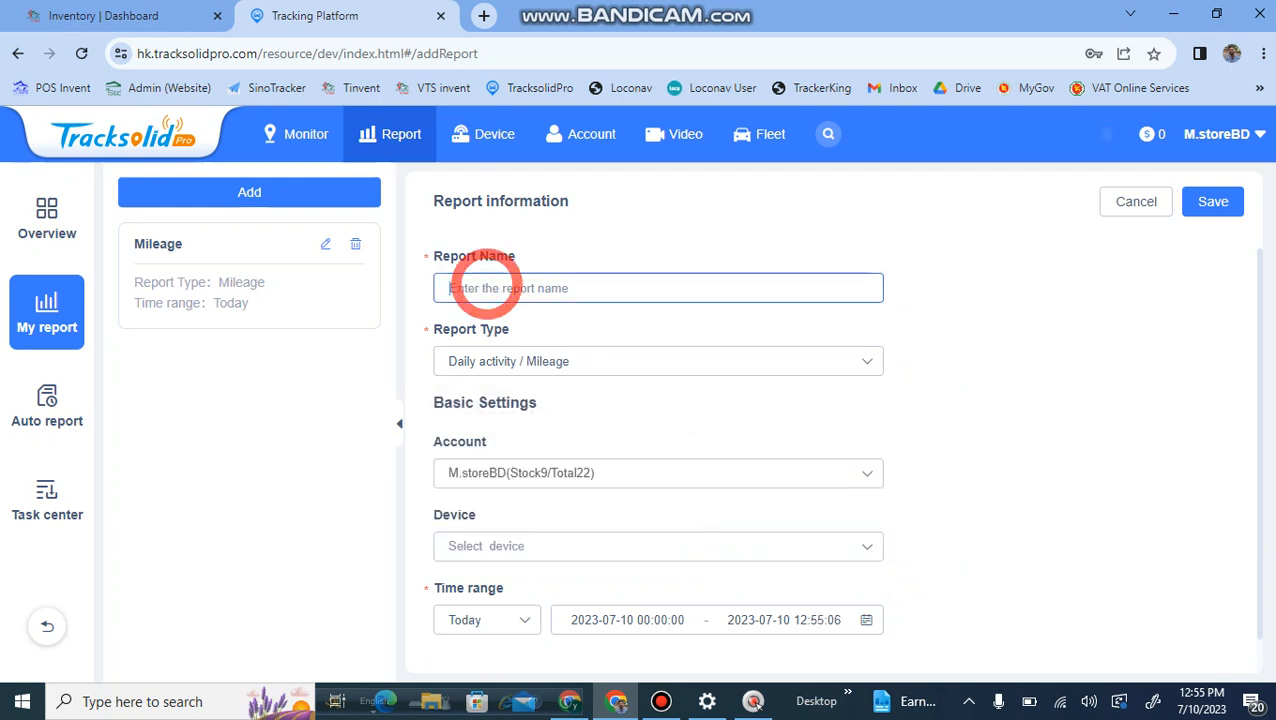
pyautogui.write('ffhjf')
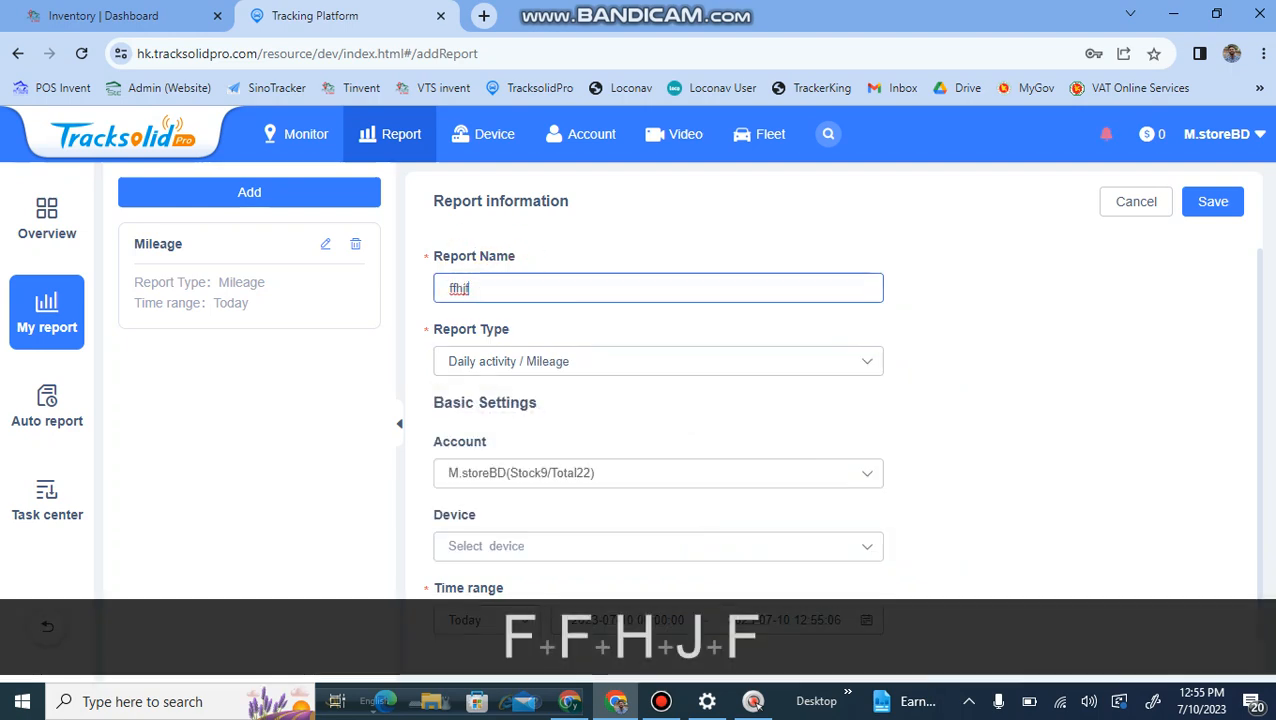
# - Assign the device DM HA 70 3112 to the new Mileage report
pyautogui.scroll(-1, 595, 512)
pyautogui.click(595, 511)
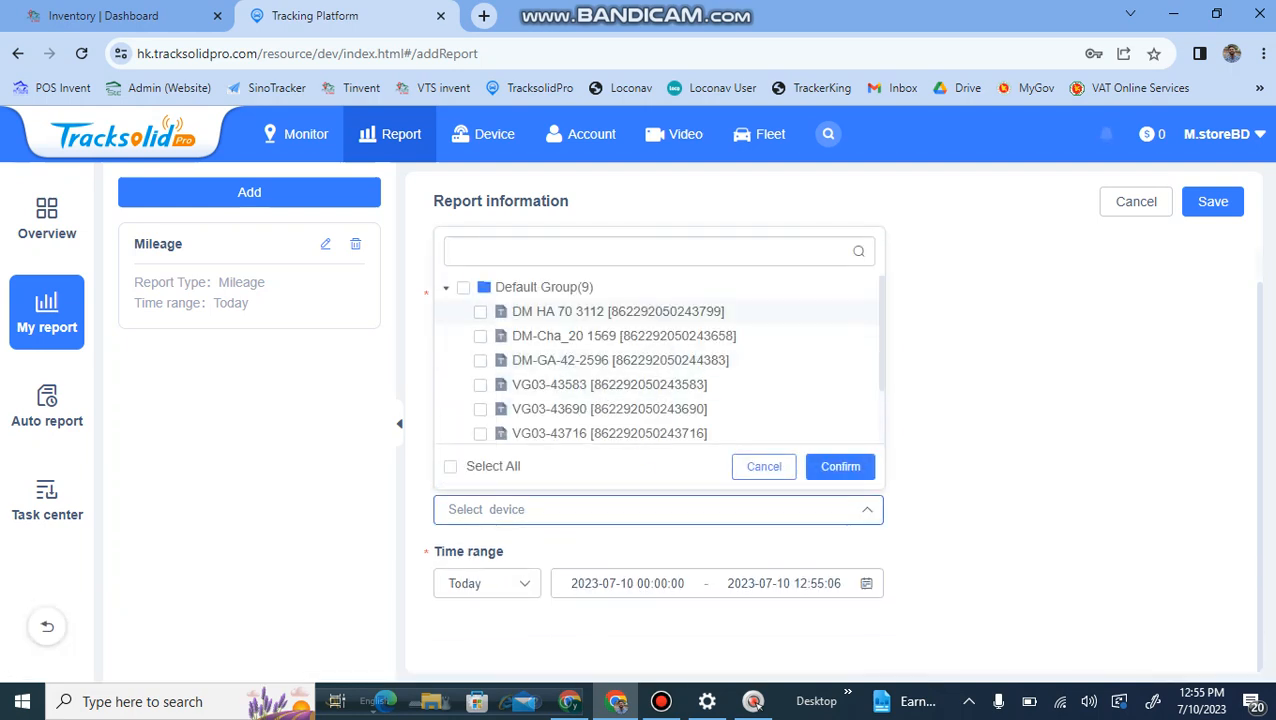
pyautogui.click(480, 312)
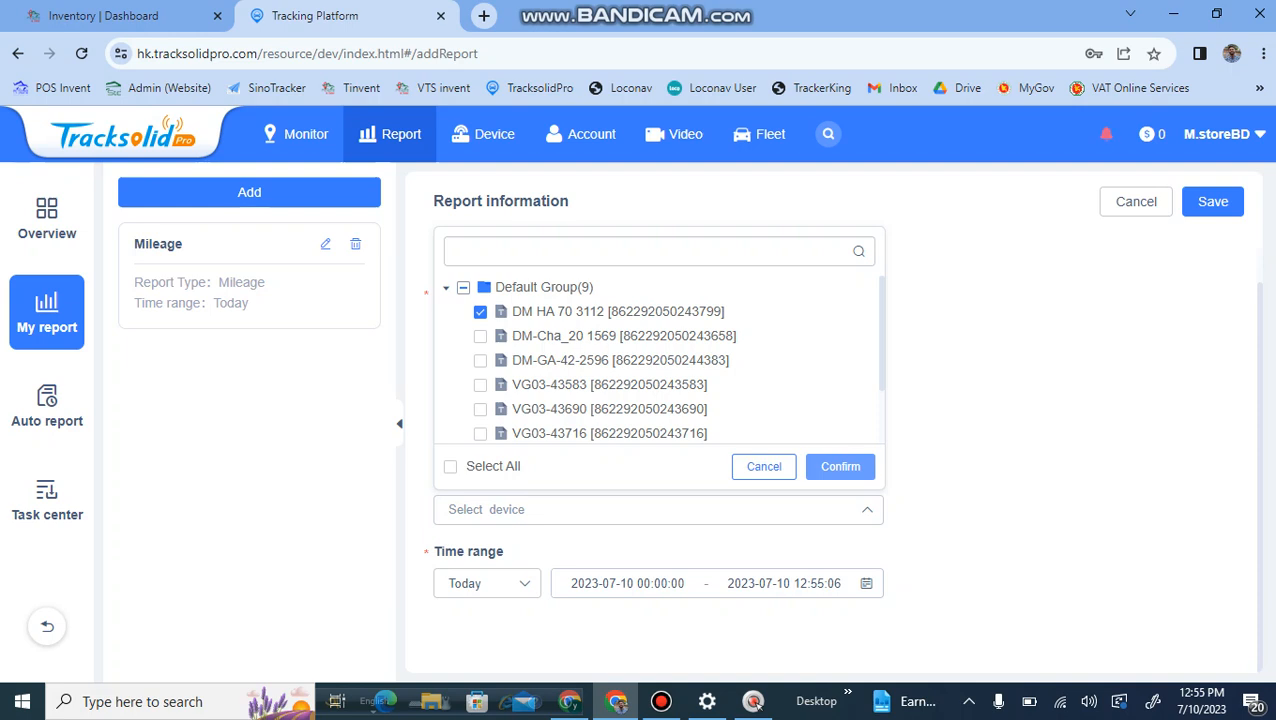
pyautogui.click(840, 466)
# - Set the Mileage report's time range to Today and save the report
pyautogui.scroll(-2, 846, 458)
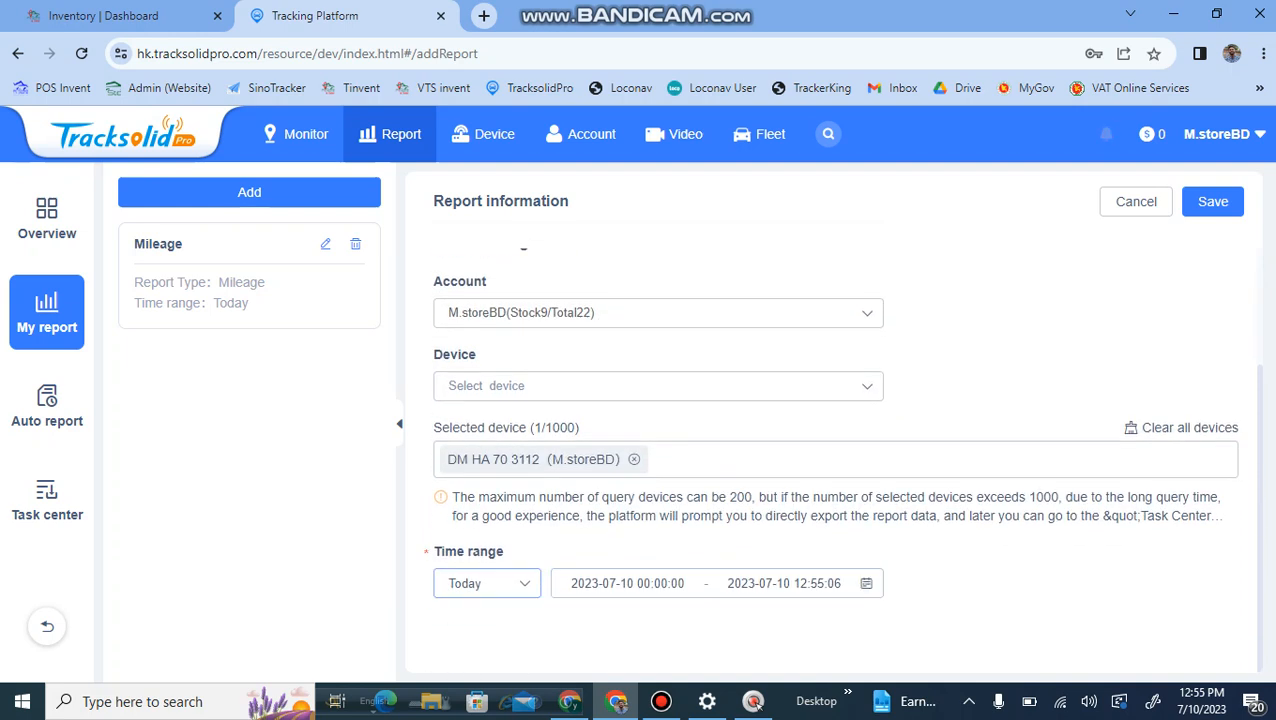
pyautogui.click(487, 583)
pyautogui.click(484, 446)
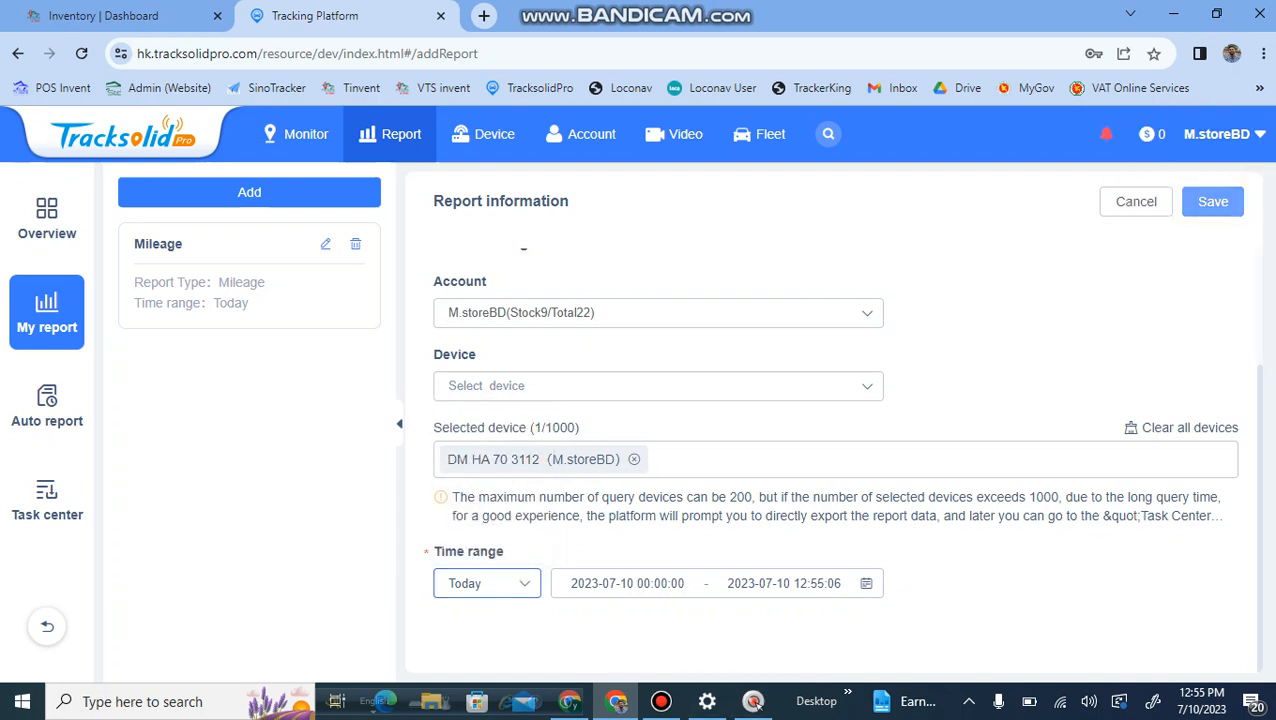
pyautogui.click(1213, 202)
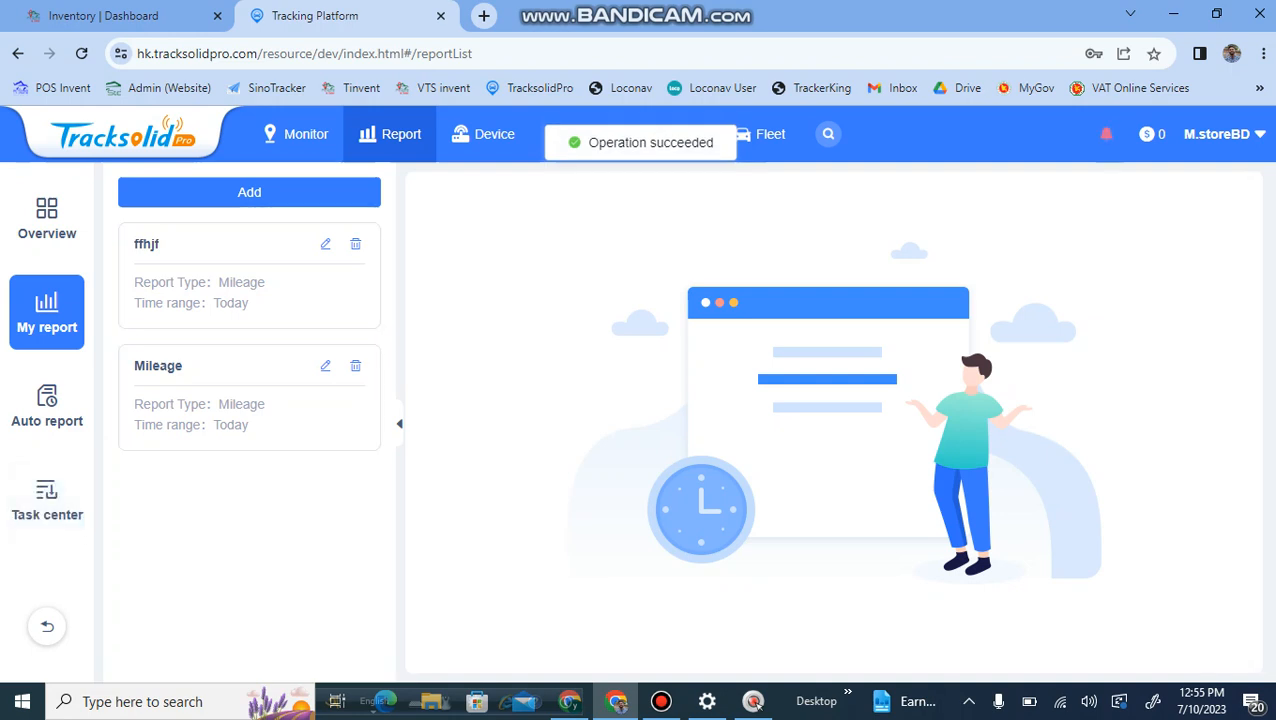
# - Export the saved "ffhjf" report and check the export history in the Task center
pyautogui.click(239, 293)
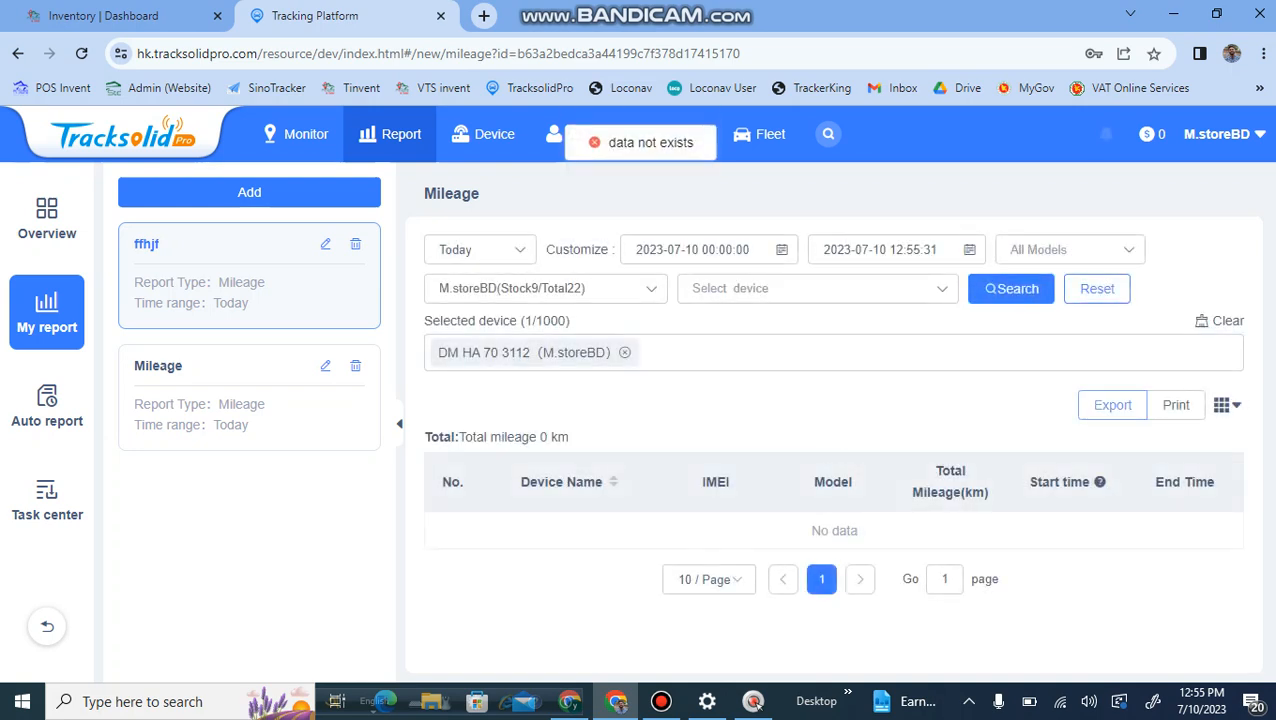
pyautogui.click(1113, 404)
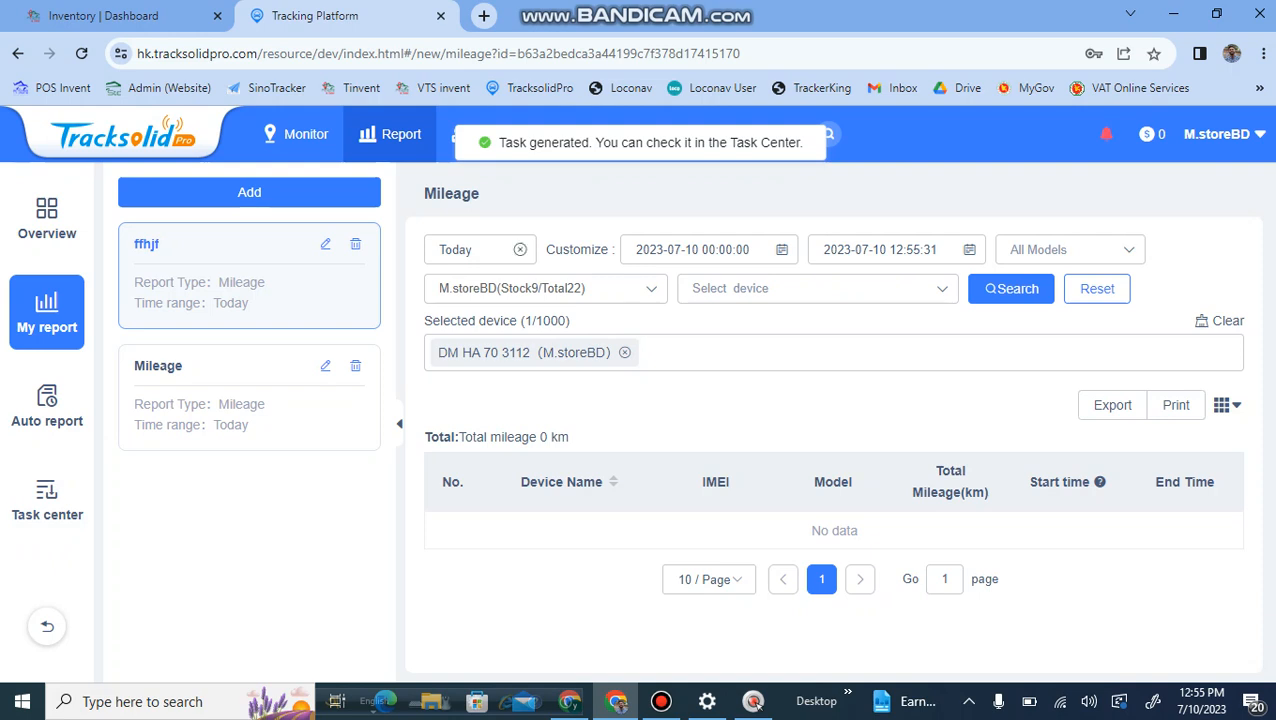
pyautogui.click(41, 494)
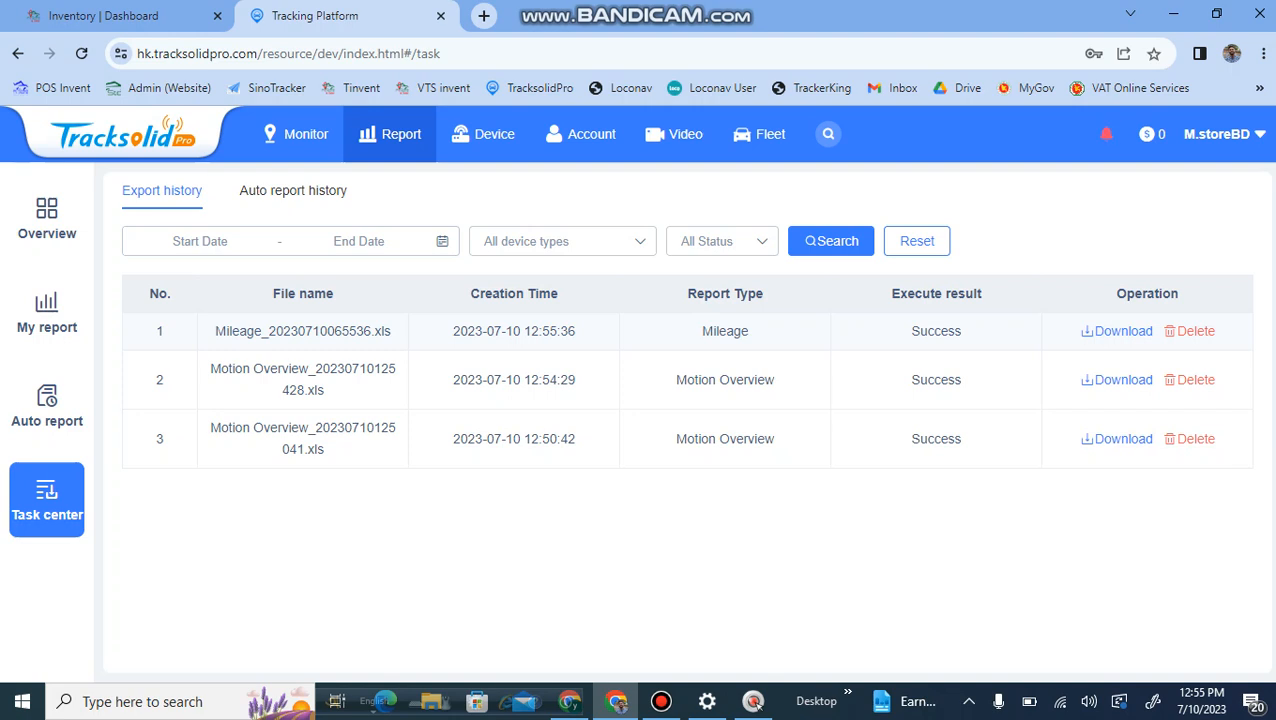
# - Start a new auto report with the report type Daily activity / Mileage
pyautogui.click(47, 405)
pyautogui.click(47, 405)
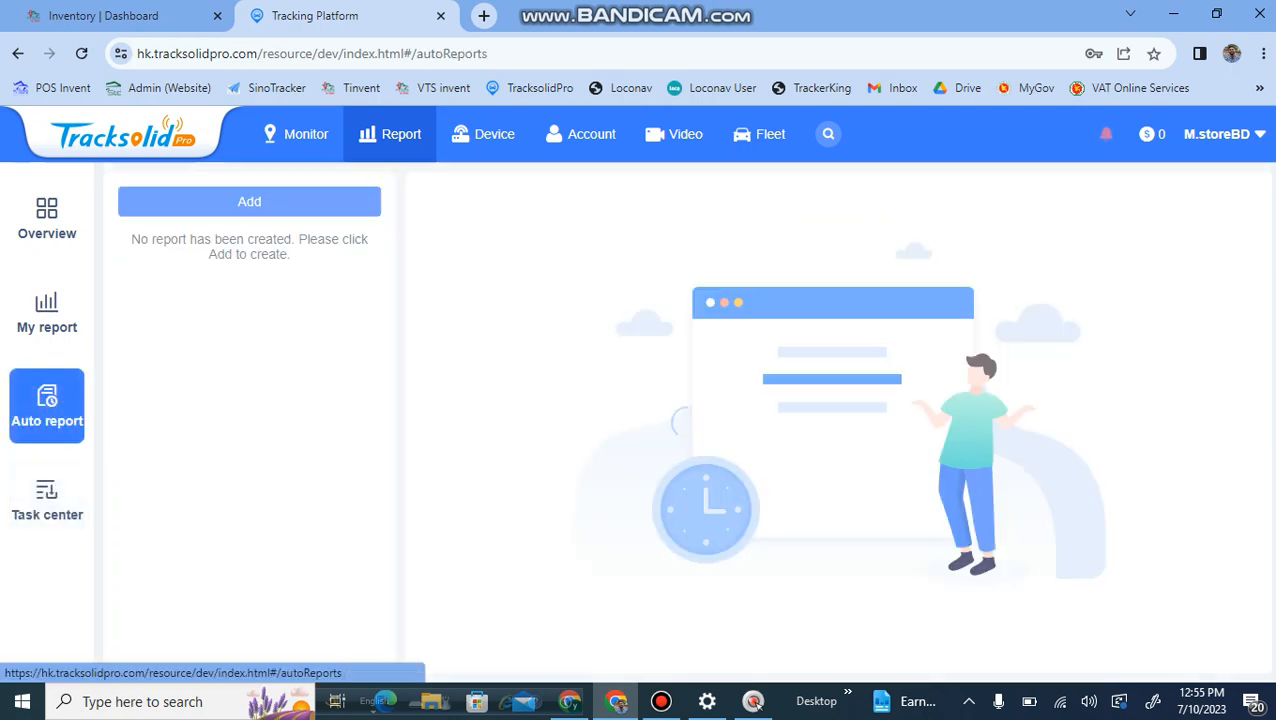
pyautogui.click(249, 201)
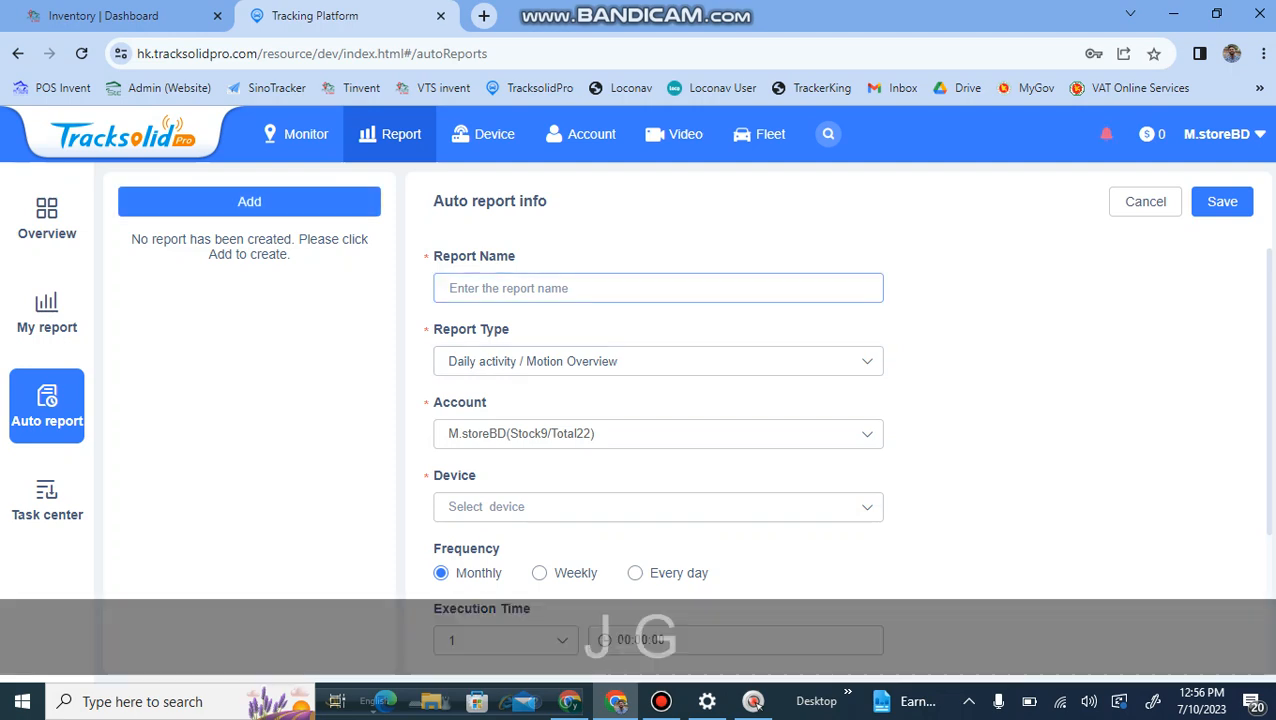
pyautogui.click(696, 349)
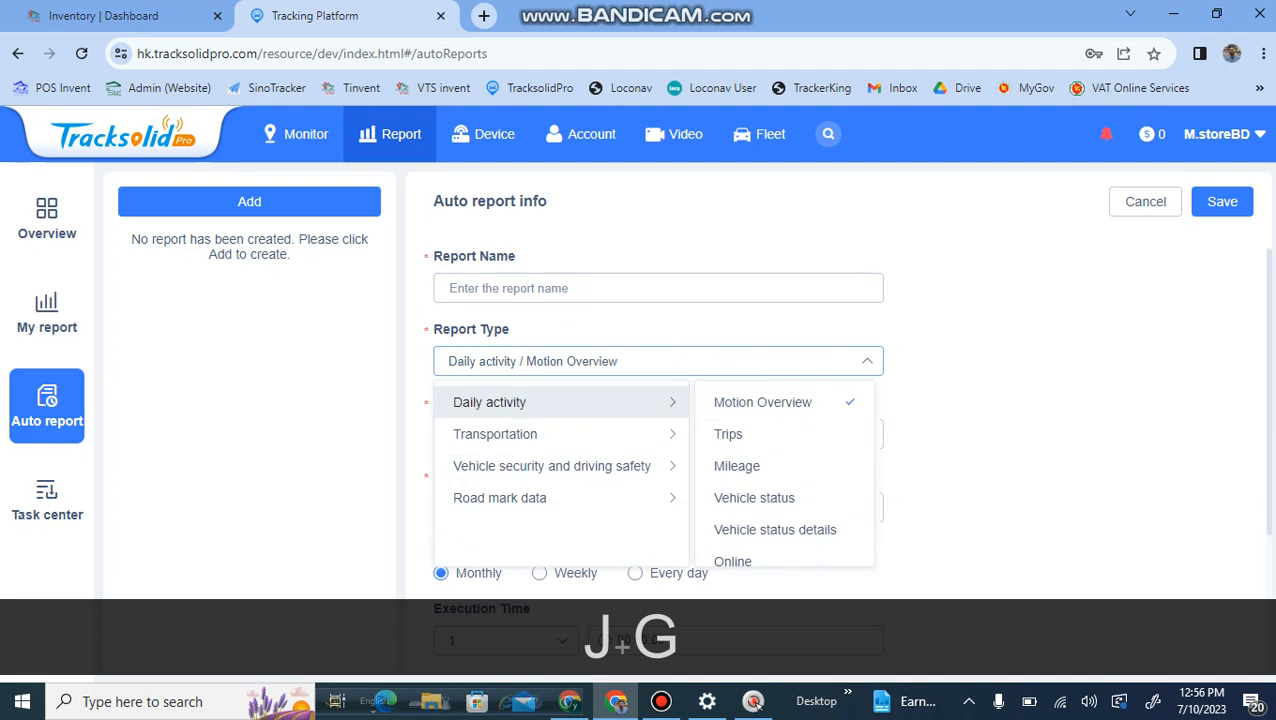
pyautogui.click(737, 466)
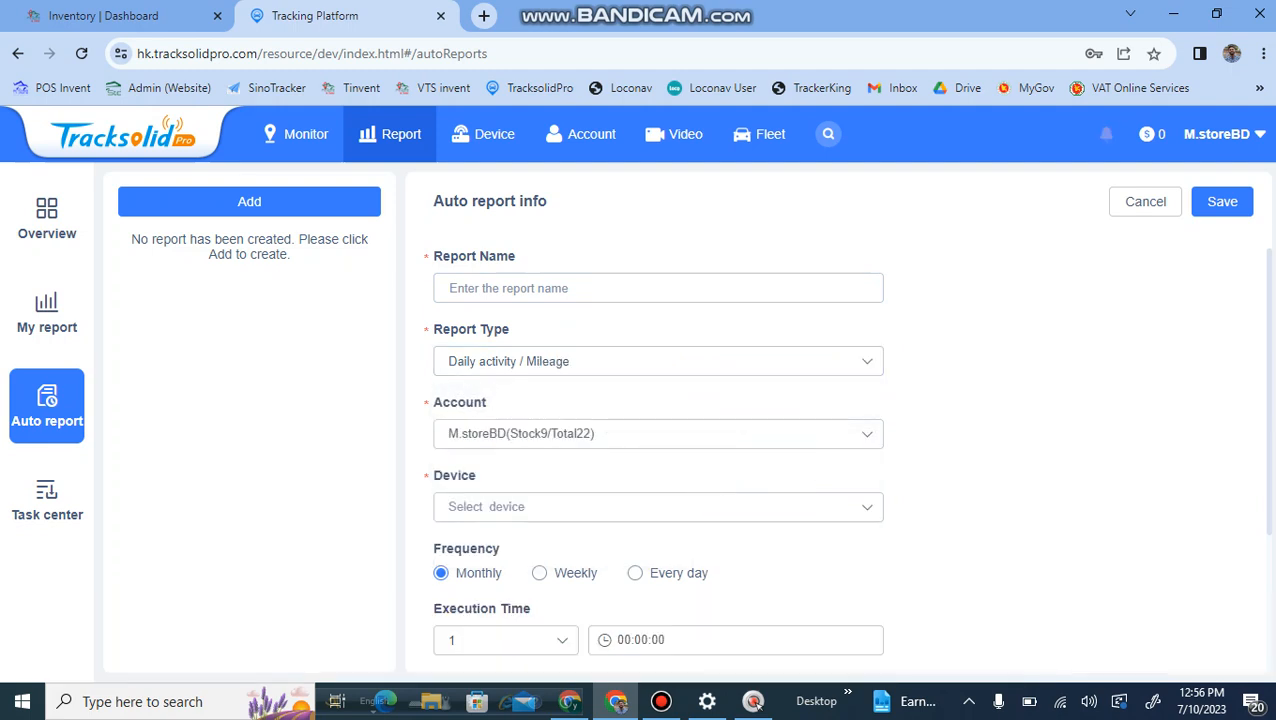
# - Select the device DM HA 70 3112 for the auto report
pyautogui.scroll(-2, 656, 450)
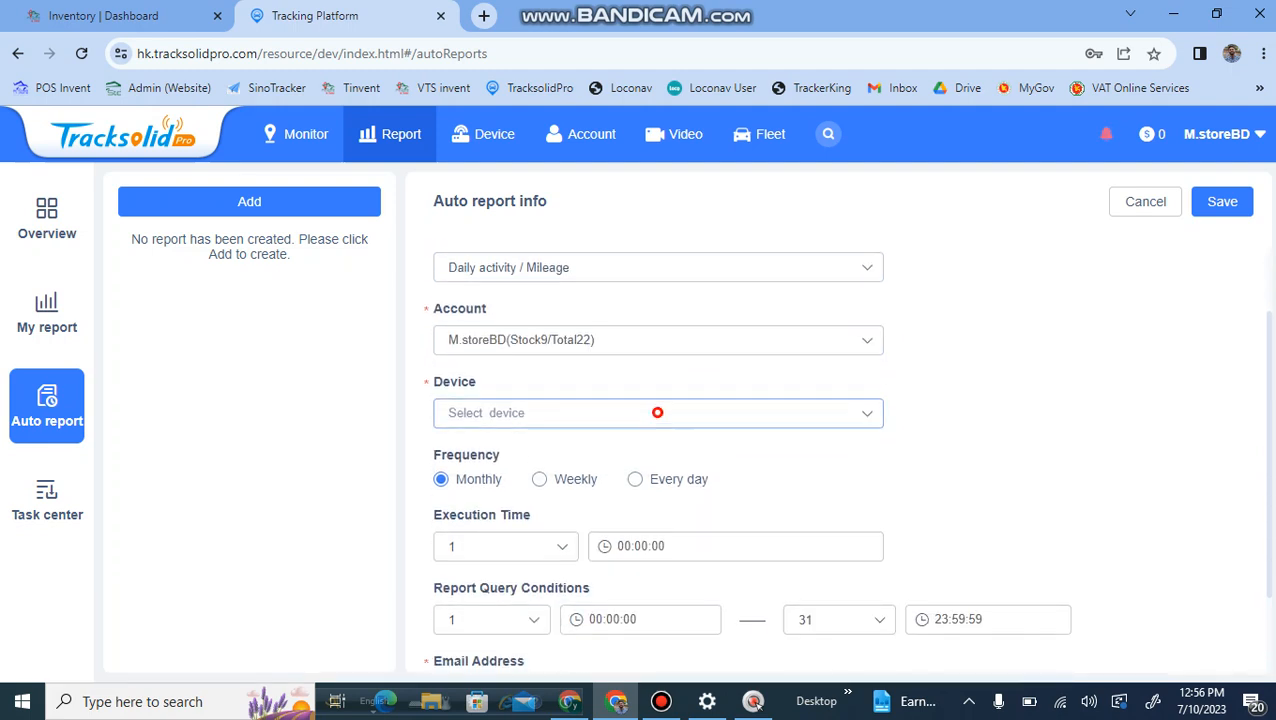
pyautogui.click(656, 412)
pyautogui.click(480, 215)
pyautogui.click(841, 370)
pyautogui.scroll(-4, 841, 370)
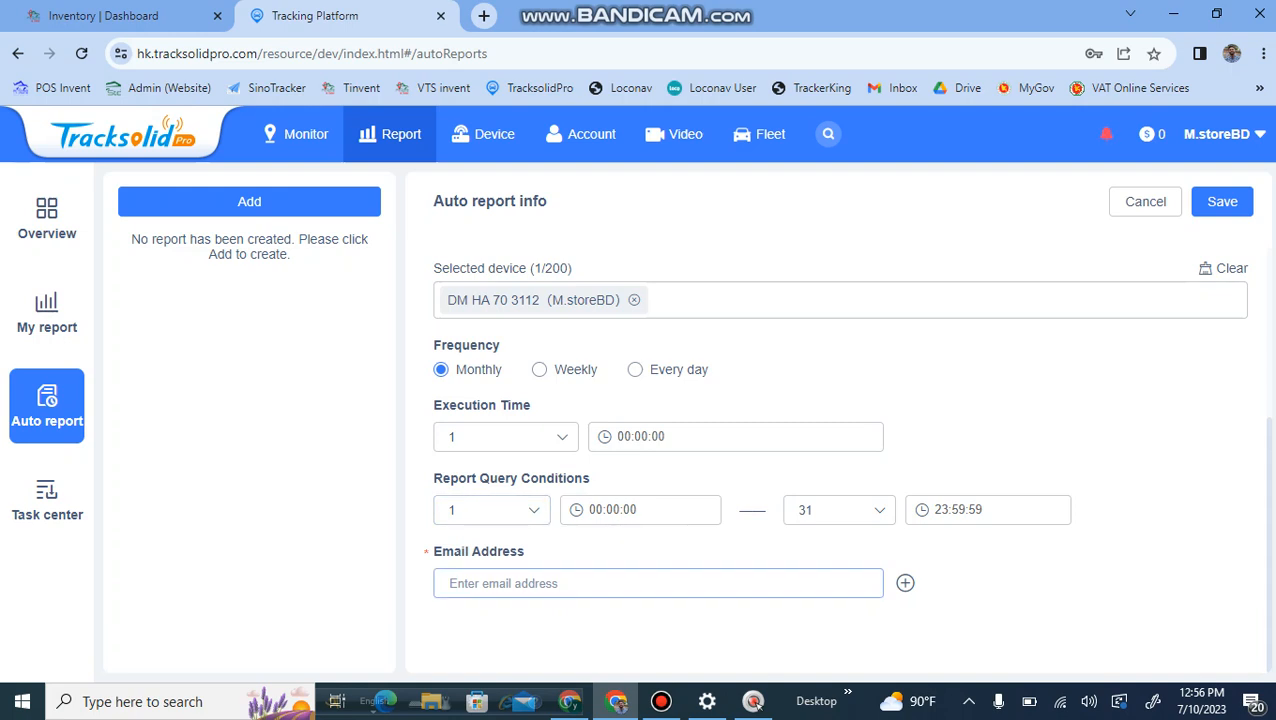
# - Try a placeholder entry in the email address field, clear it and discard the auto report without saving
pyautogui.click(464, 585)
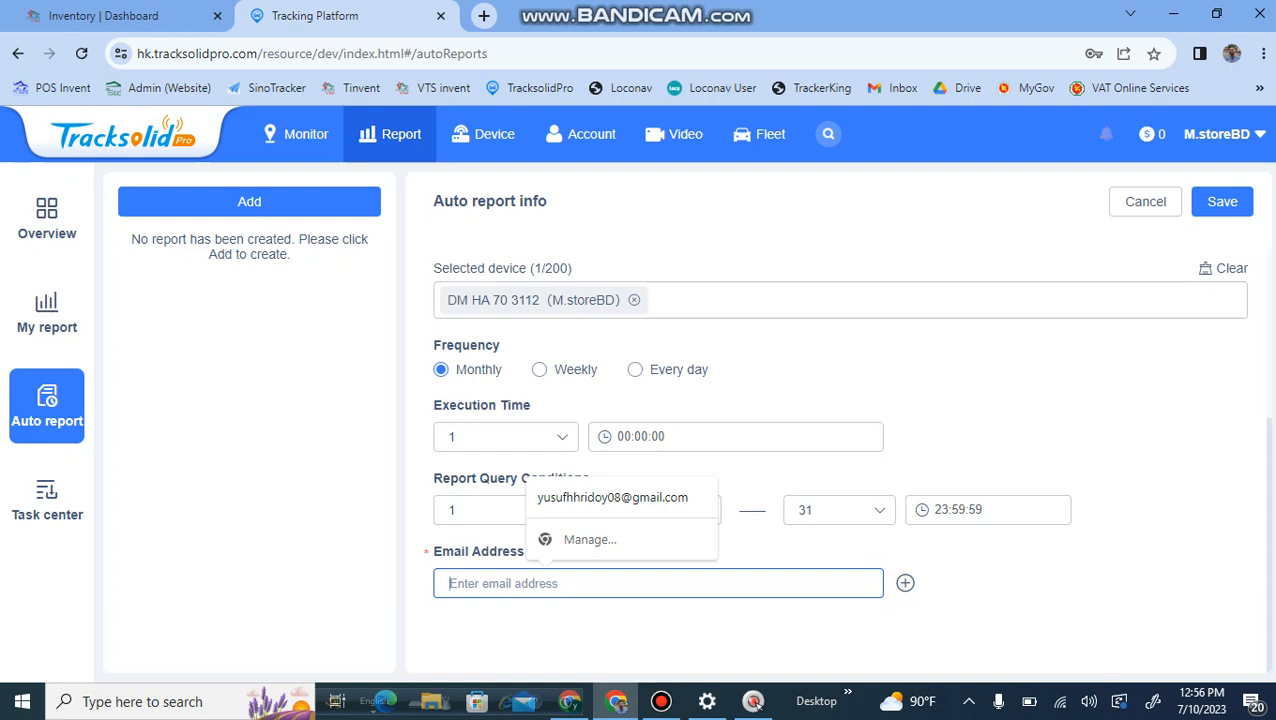
pyautogui.write('yugjhf')
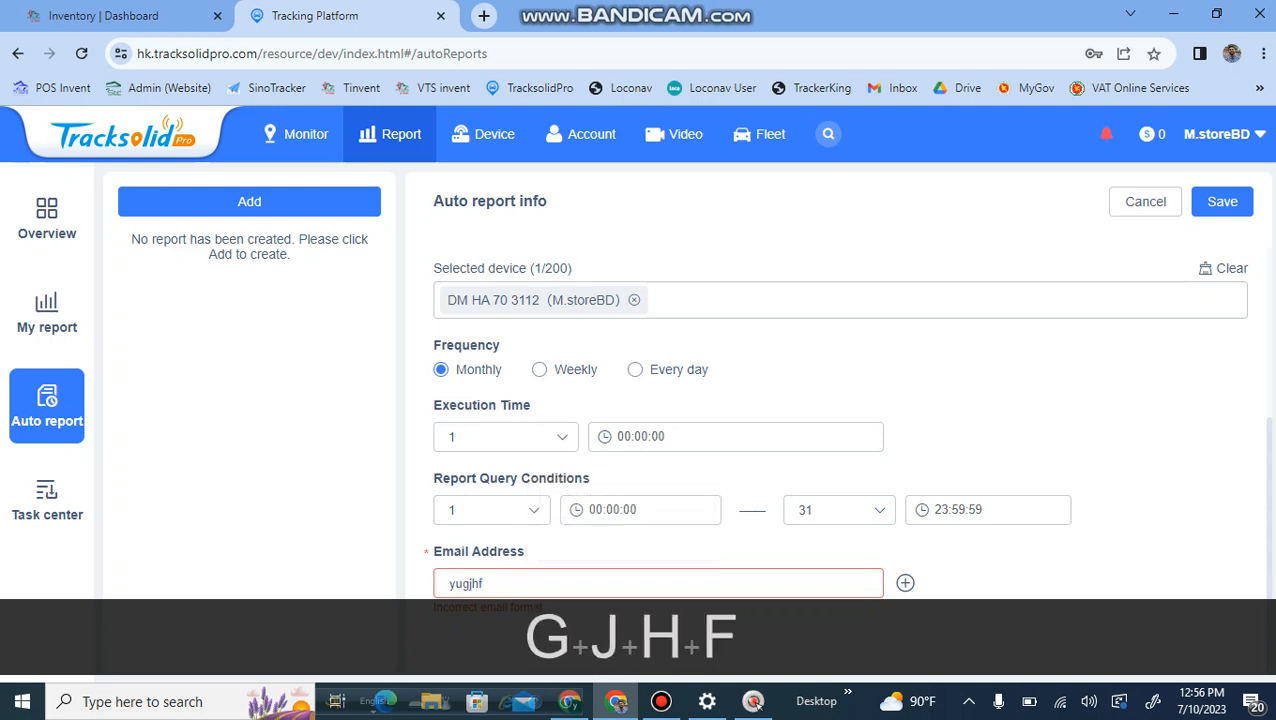
pyautogui.press('BackSpace')
pyautogui.press('BackSpace')
pyautogui.press('BackSpace')
pyautogui.press('BackSpace')
pyautogui.press('BackSpace')
pyautogui.press('BackSpace')
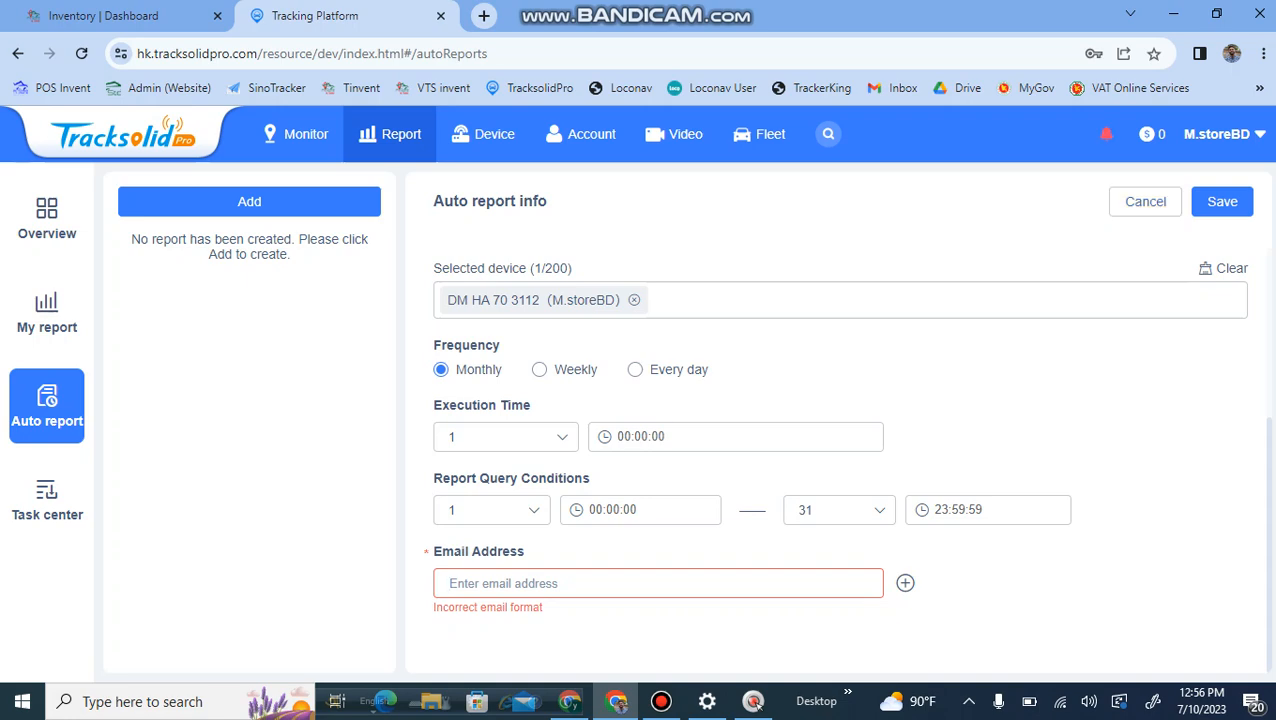
pyautogui.click(1145, 202)
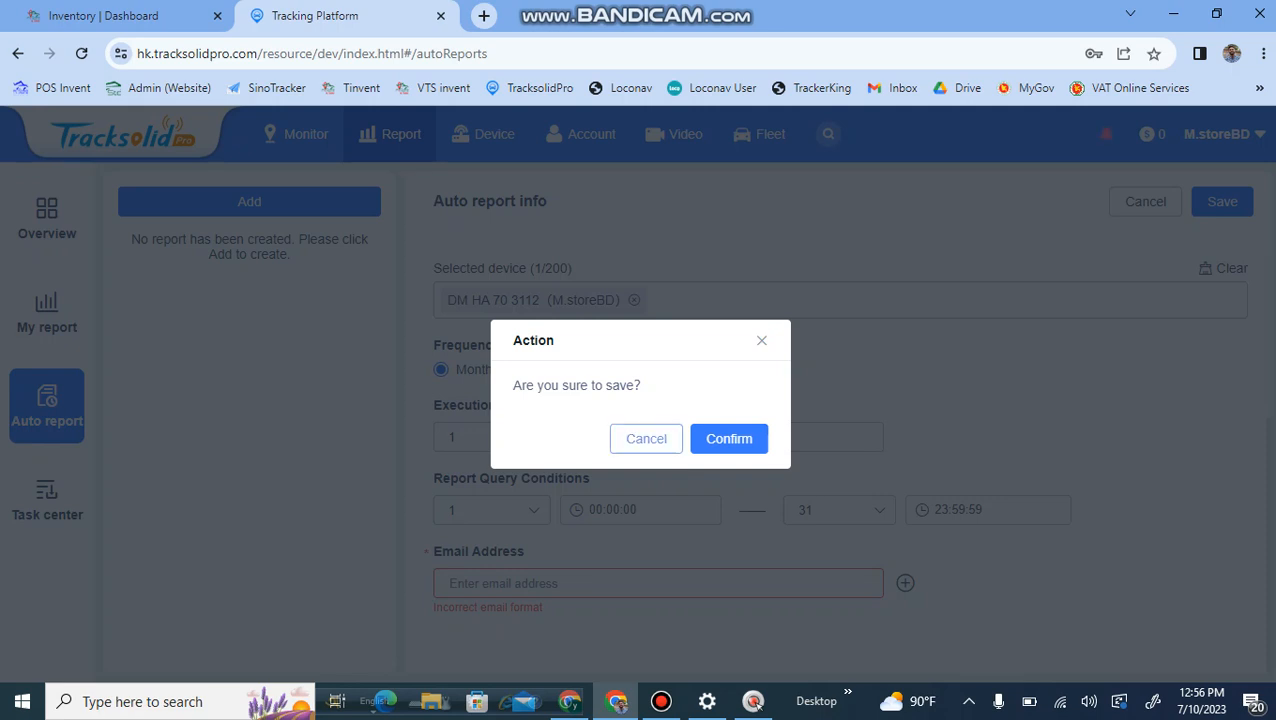
pyautogui.click(646, 438)
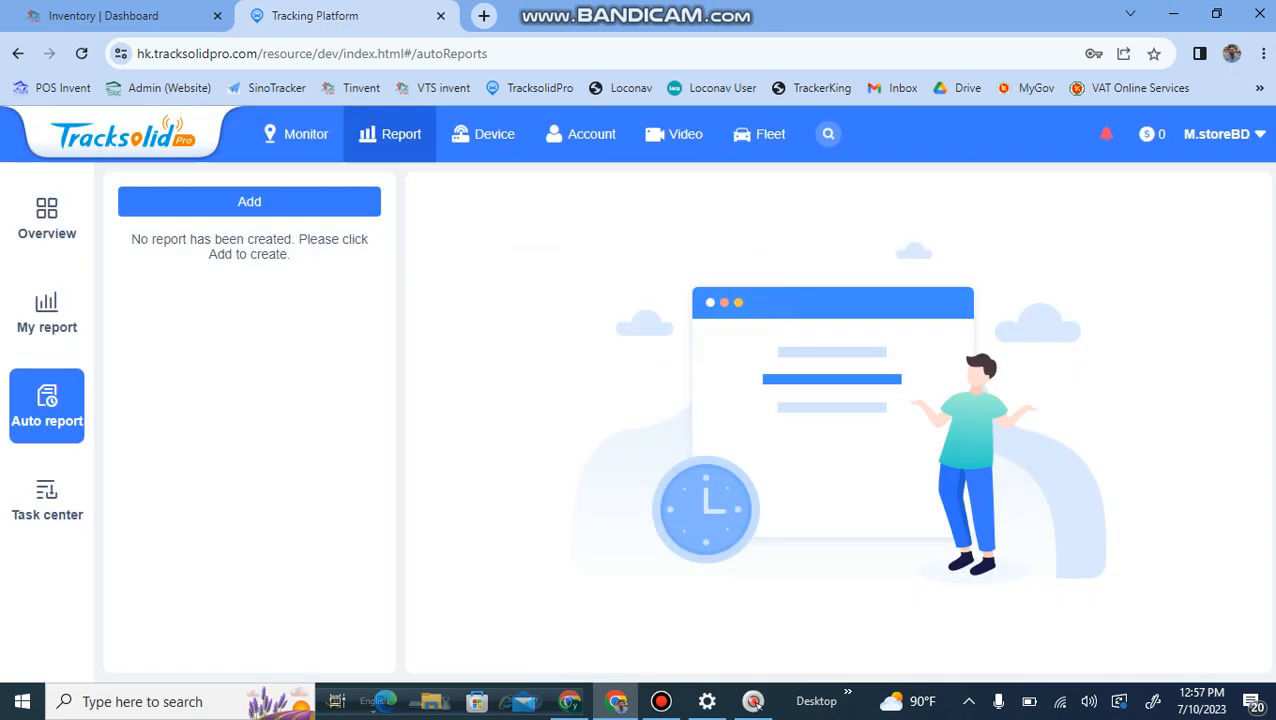